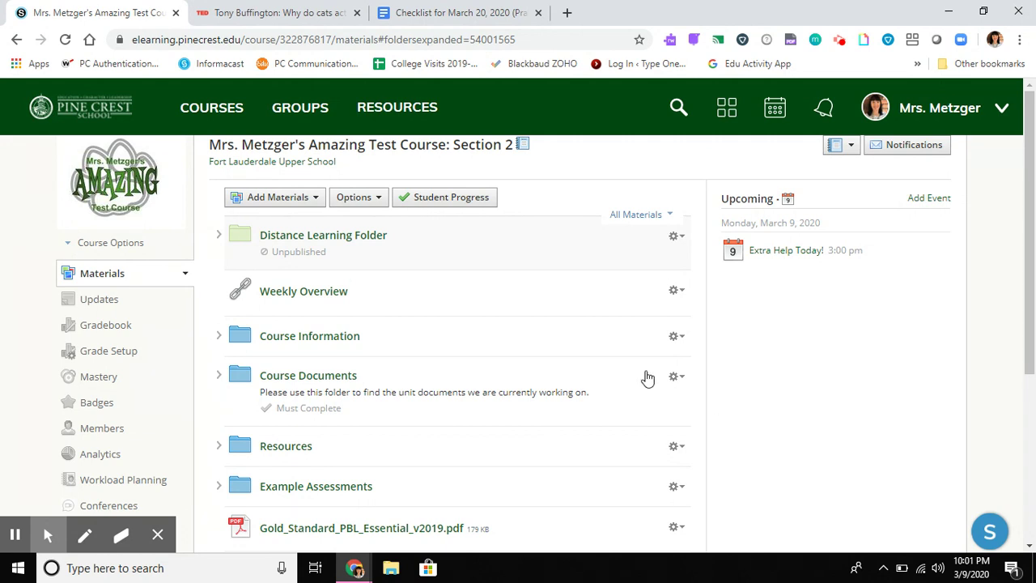
left_click(292, 201)
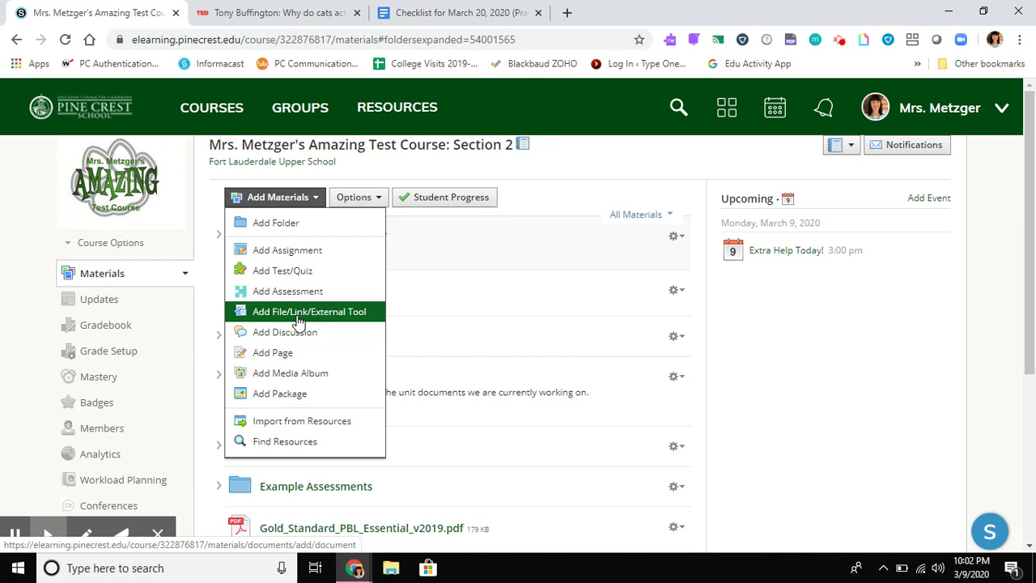
scroll(486, 404, "down", 2)
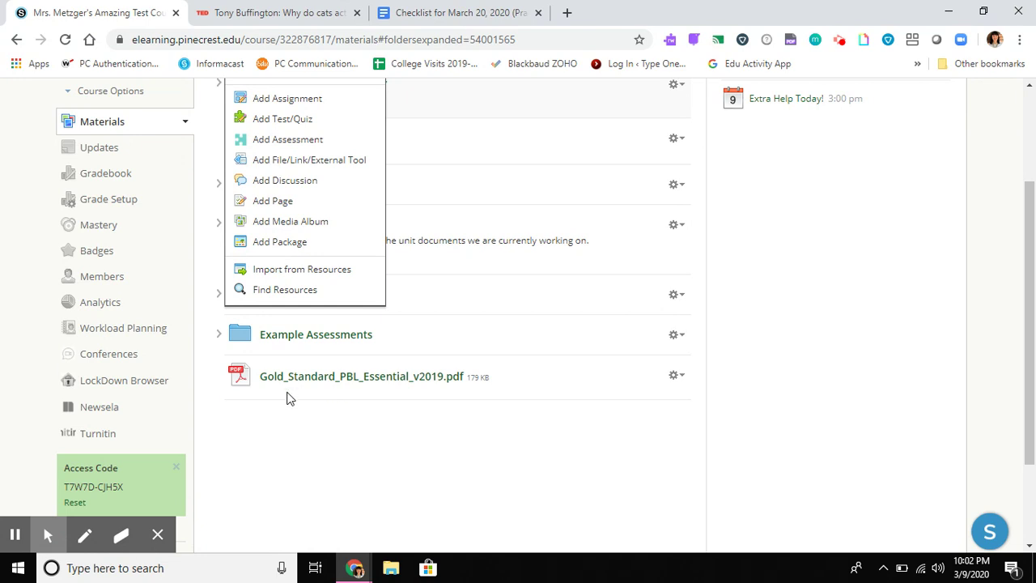
left_click(620, 439)
scroll(620, 439, "up", 3)
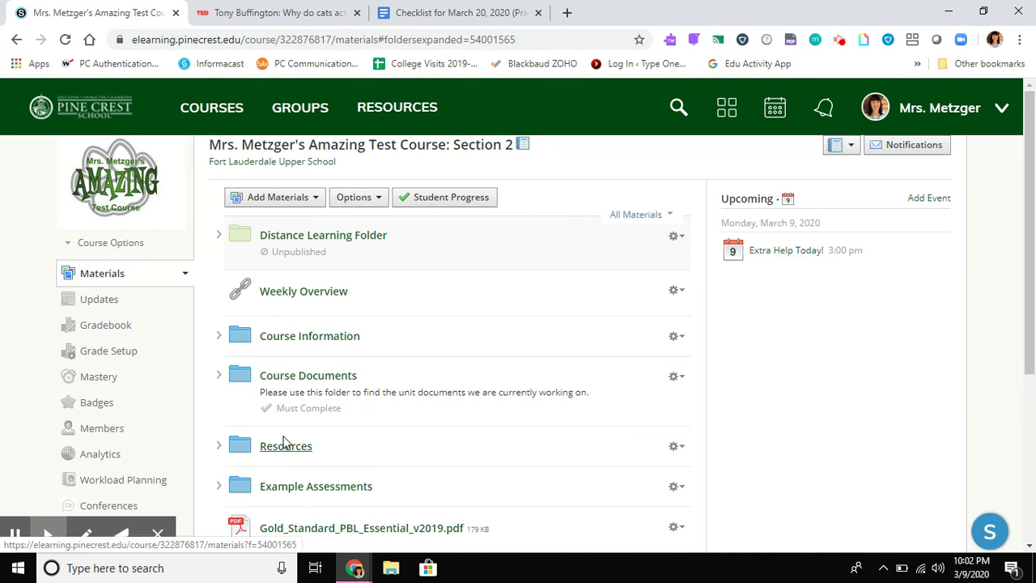
scroll(301, 432, "down", 2)
scroll(301, 432, "down", 1)
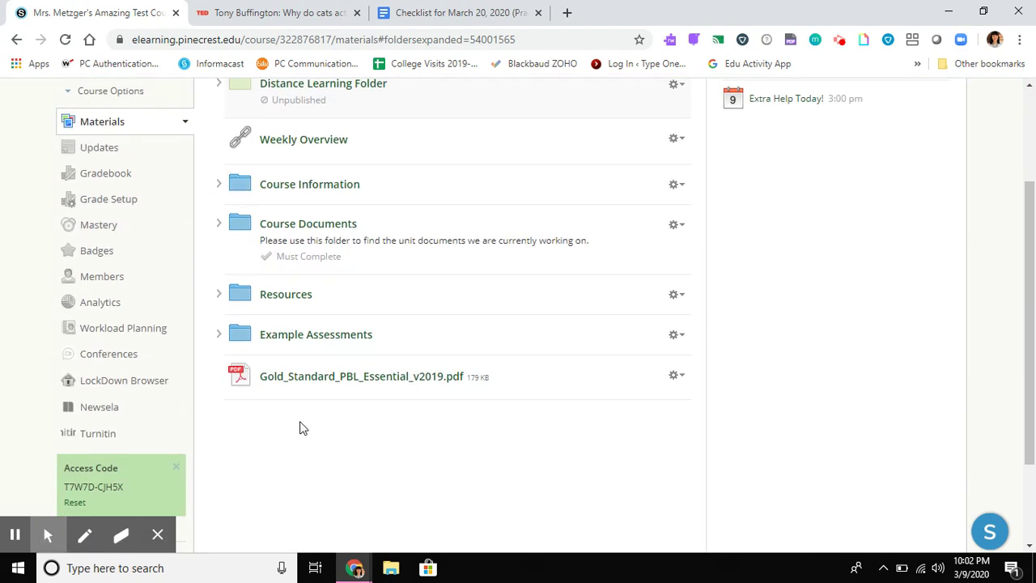
scroll(298, 427, "up", 3)
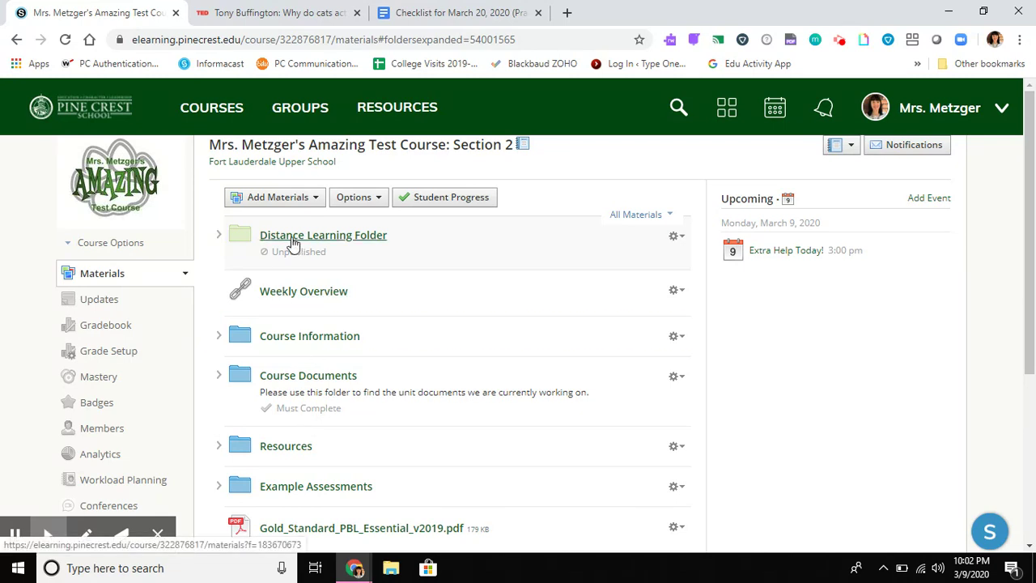
Expand the Distance Learning Folder and the Resources folder in the course materials list.
left_click(219, 237)
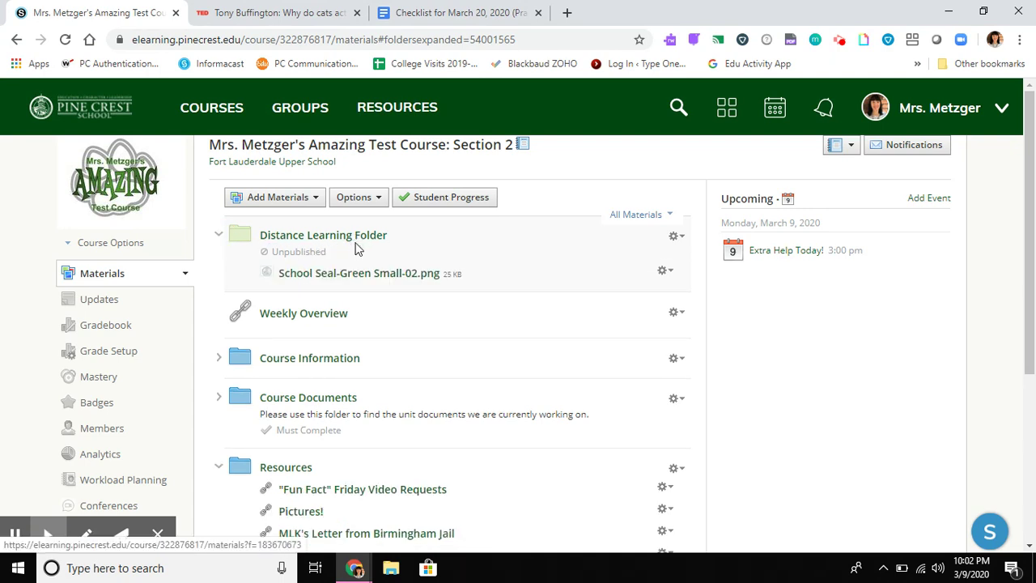
left_click_drag(354, 268, 354, 270)
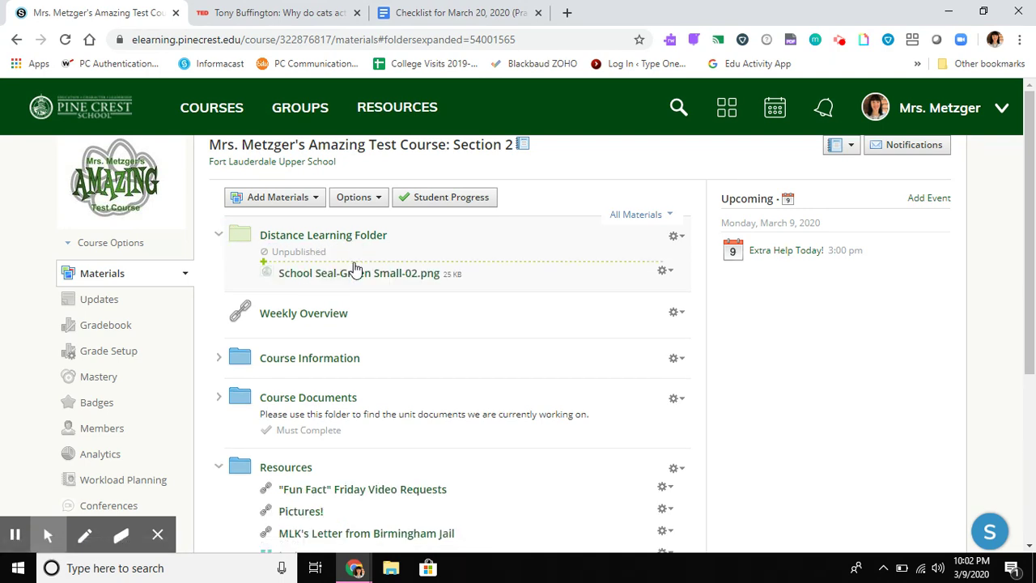
left_click(354, 264)
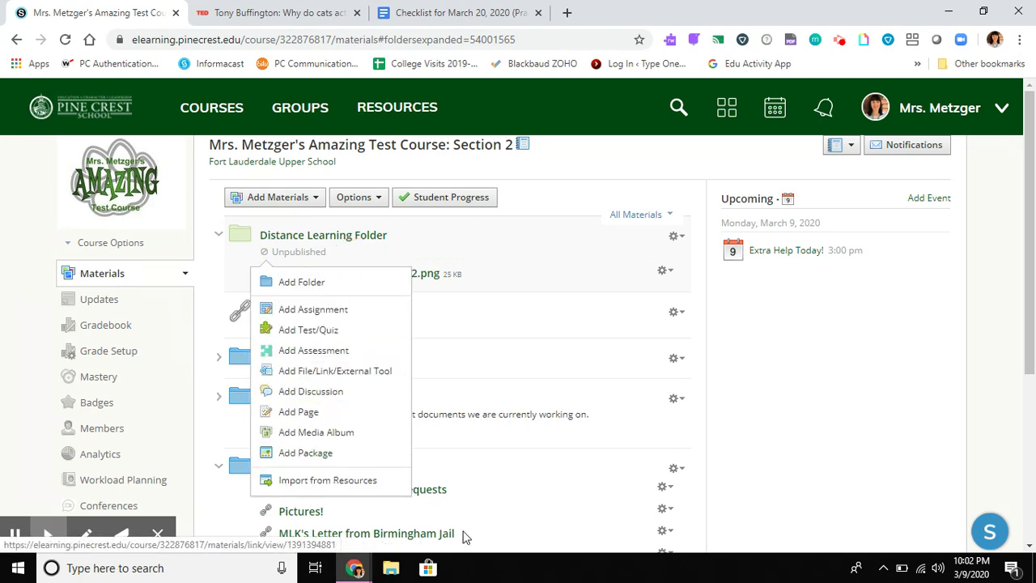
scroll(463, 530, "down", 2)
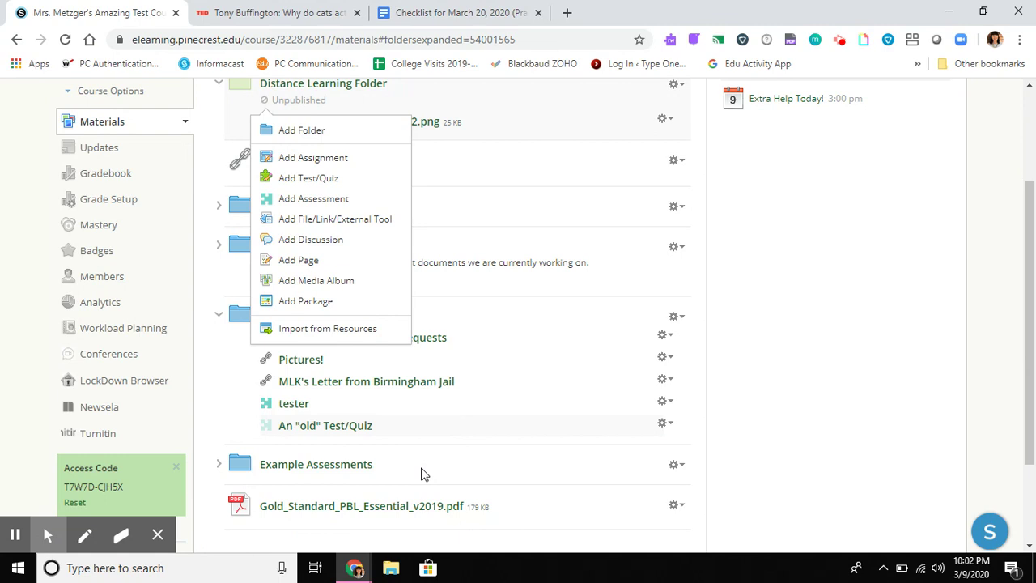
left_click(225, 429)
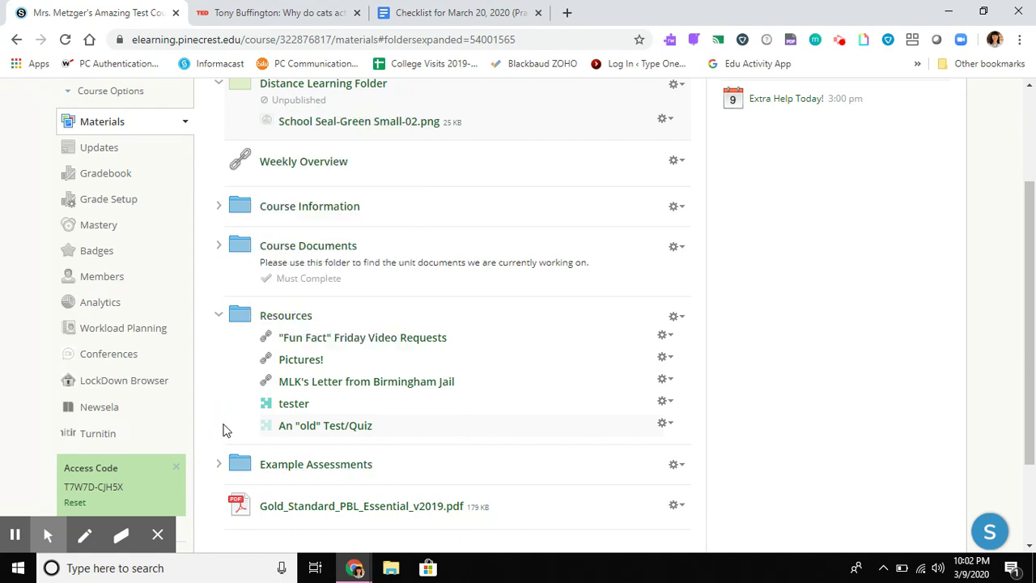
left_click_drag(296, 361, 280, 385)
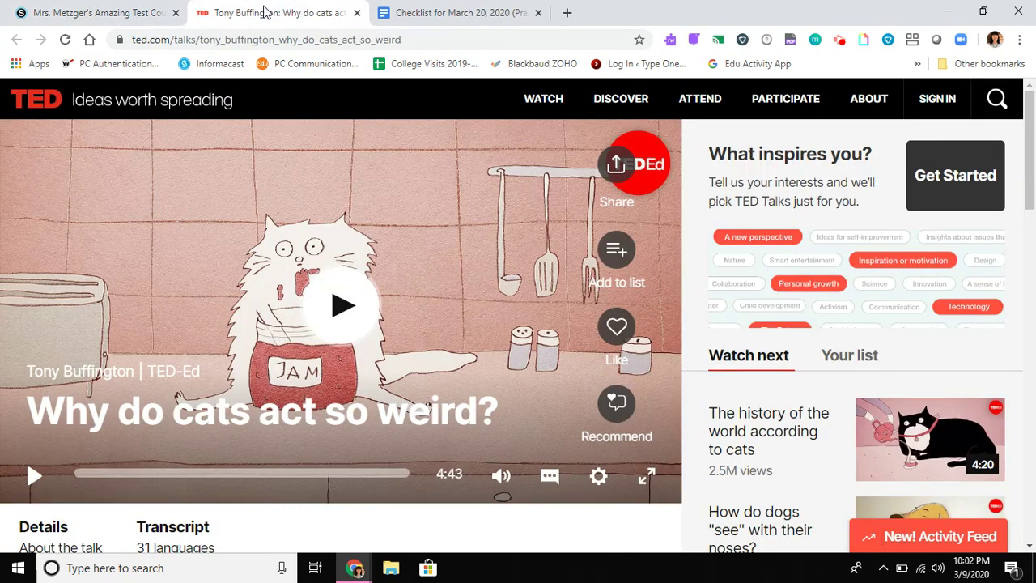
Copy the web address of the TED talk "Why do cats act so weird?".
left_click(263, 12)
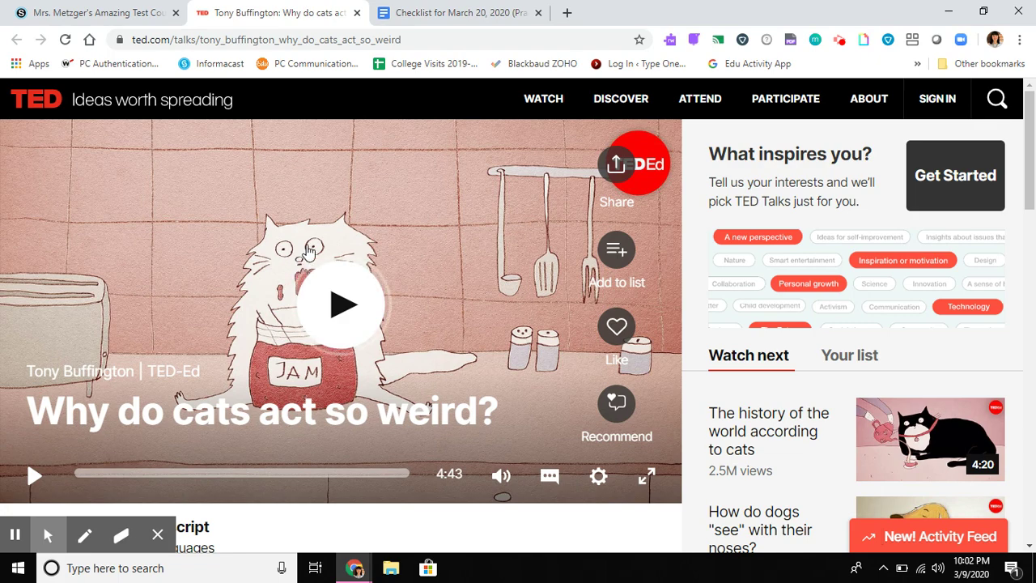
left_click(422, 39)
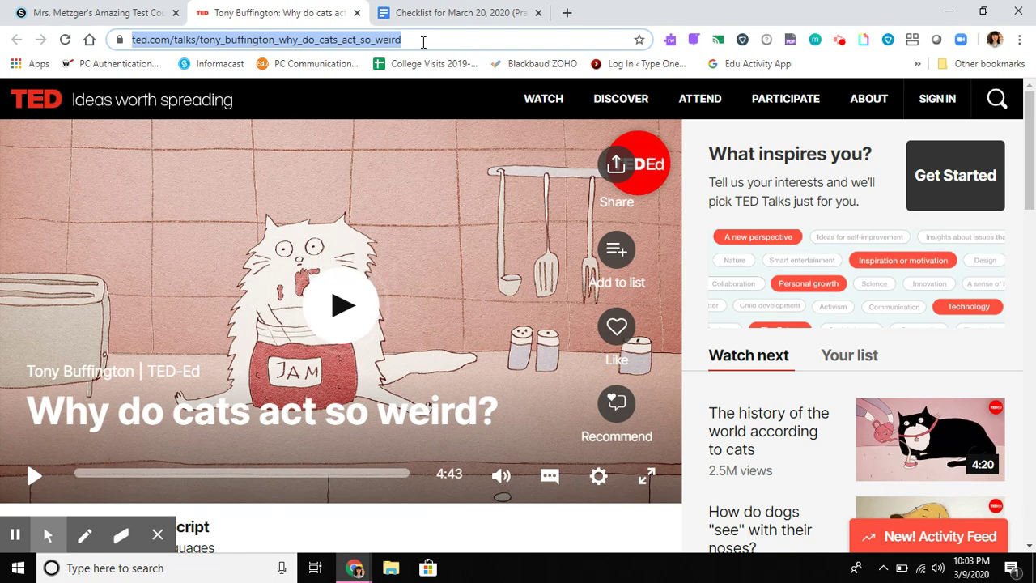
right_click(422, 44)
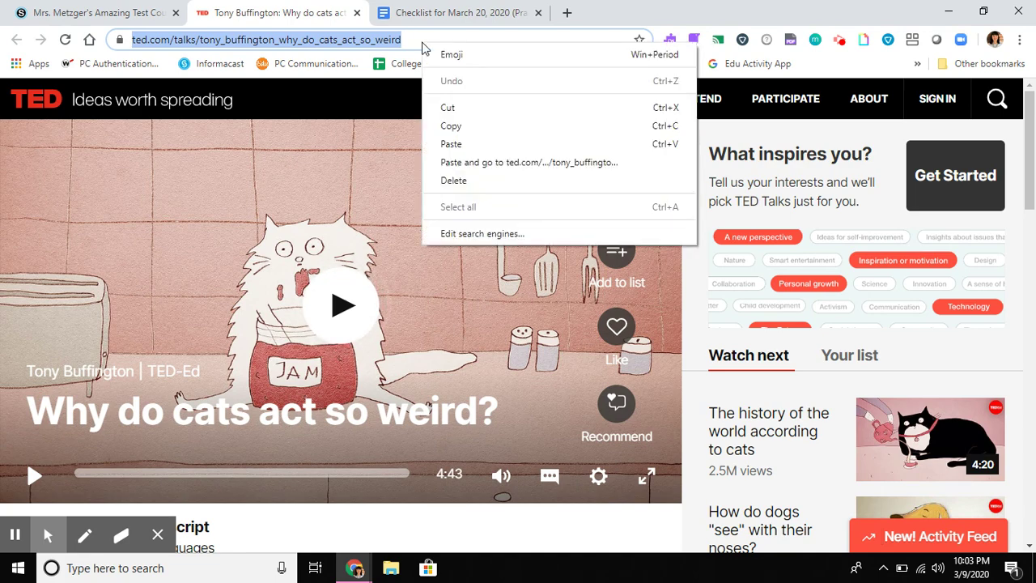
left_click(465, 127)
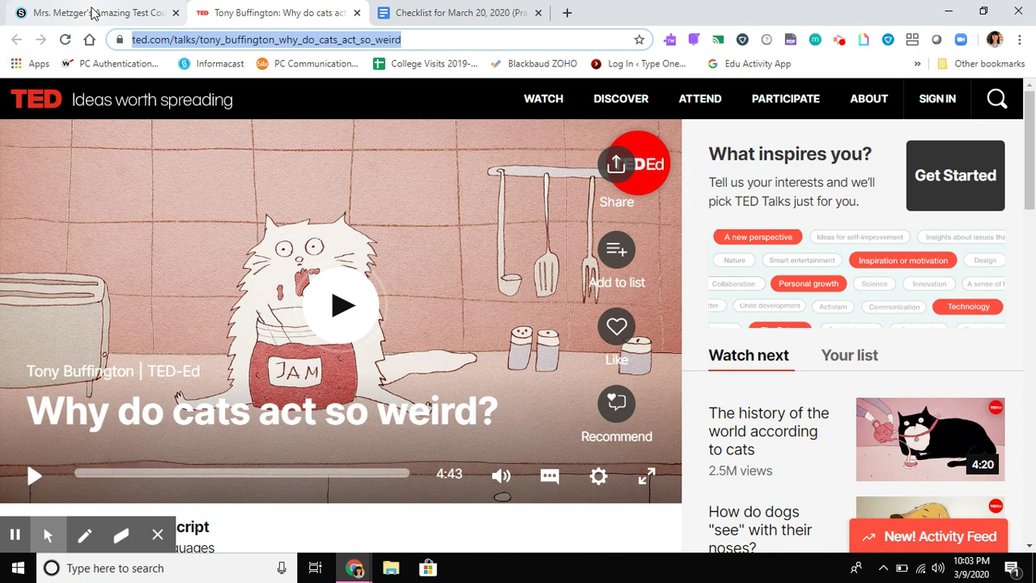
Return to the course materials and start a new link directly beneath the Resources folder heading.
left_click(95, 13)
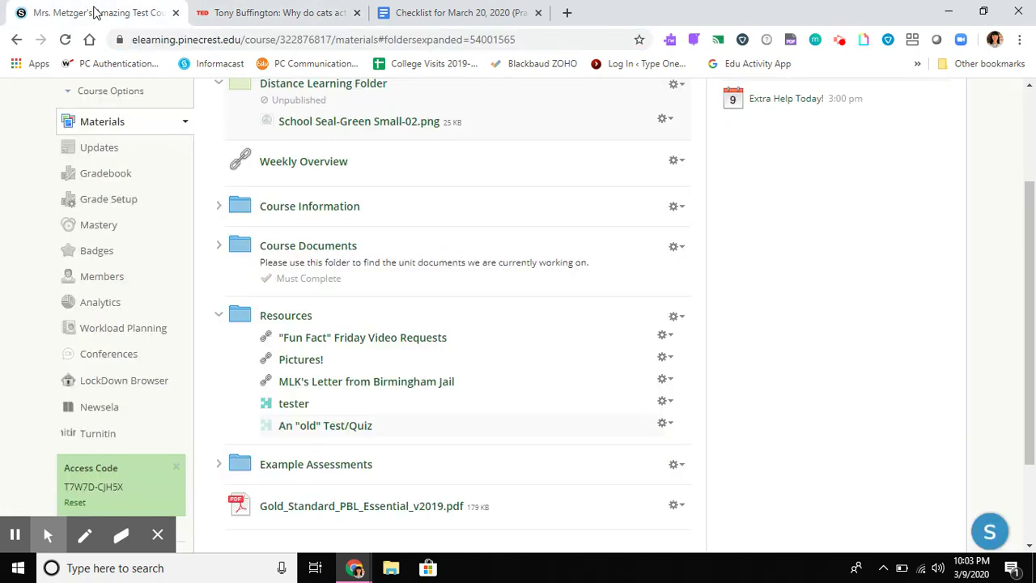
left_click(313, 332)
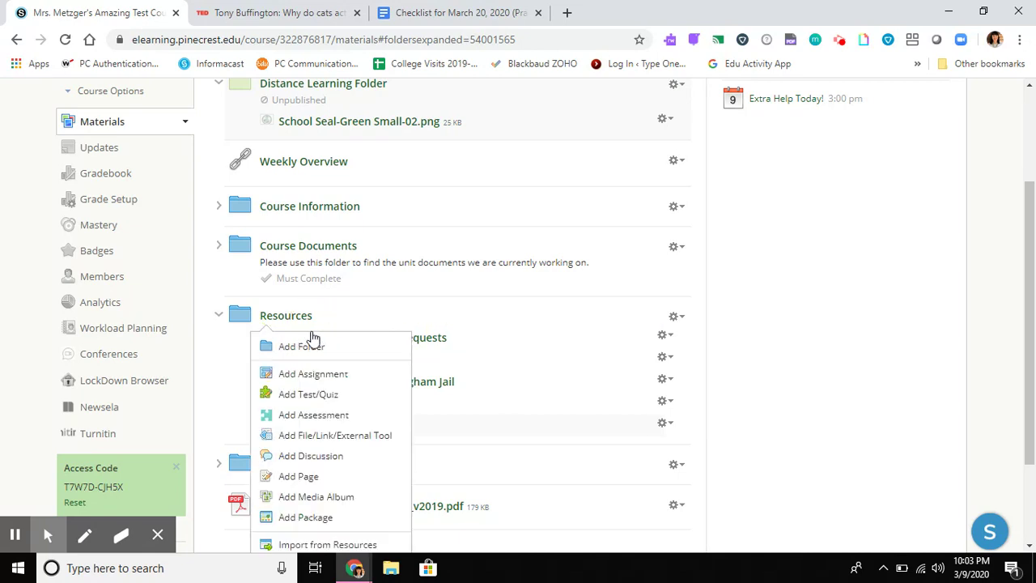
left_click(321, 442)
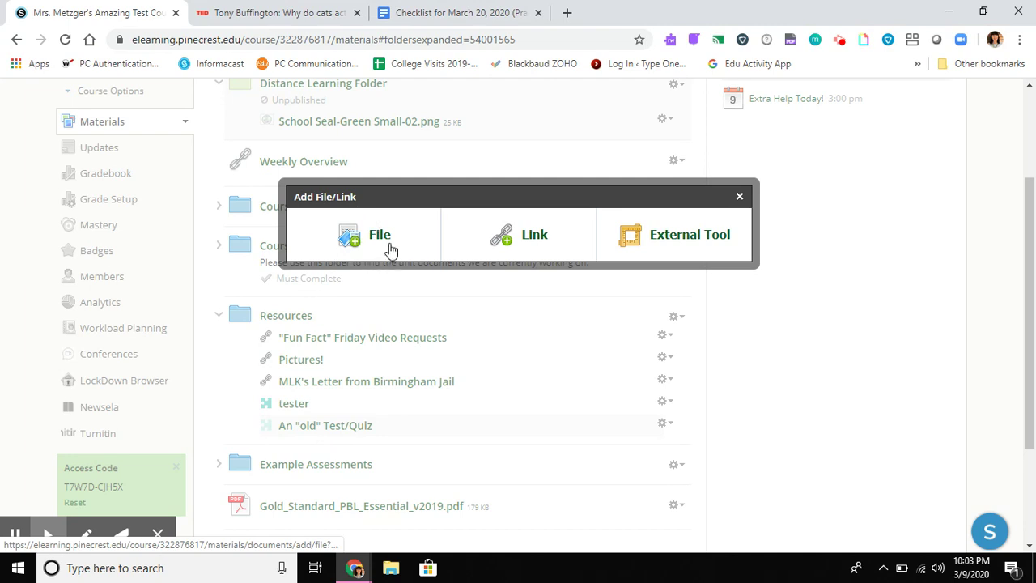
left_click(532, 243)
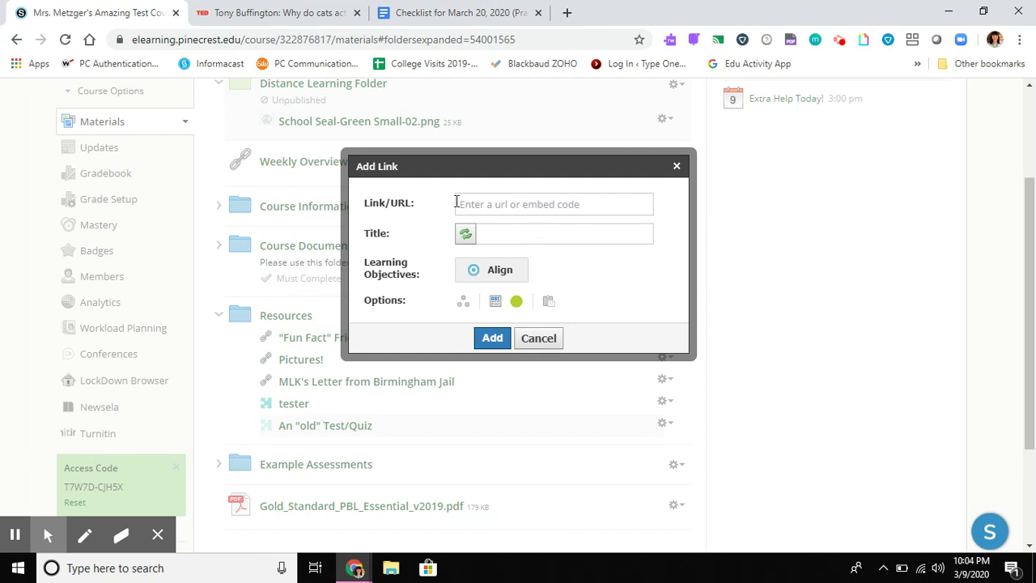
Paste the copied TED talk address as the link's URL and title it "Cat Video".
left_click(366, 207)
left_click_drag(366, 207, 416, 203)
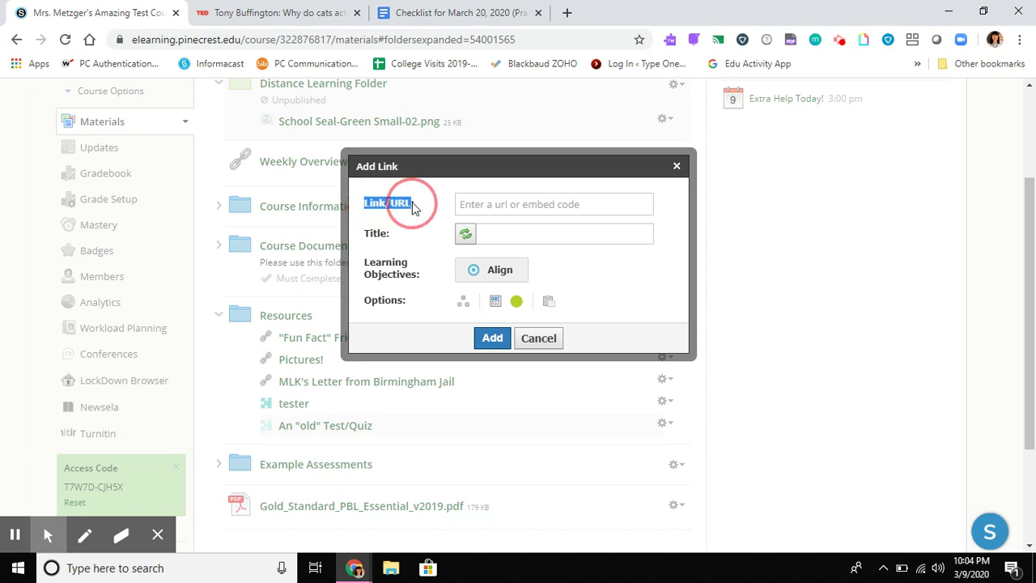
left_click(483, 204)
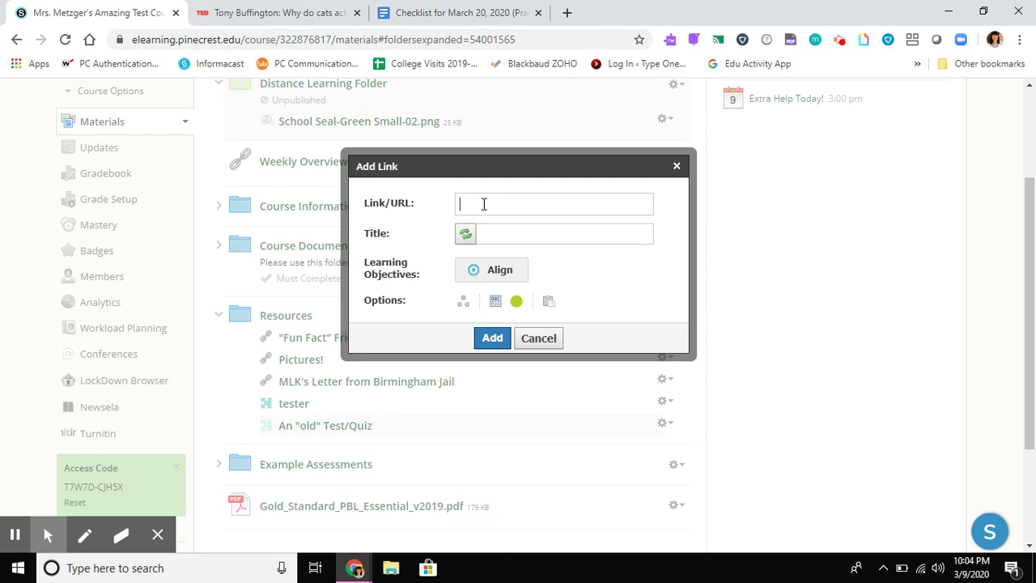
right_click(482, 208)
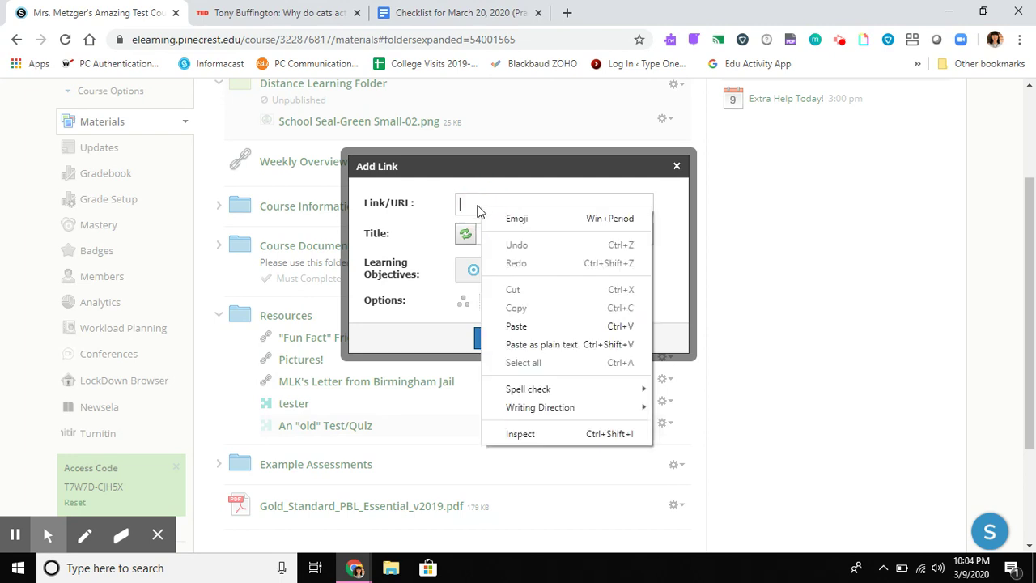
left_click(540, 326)
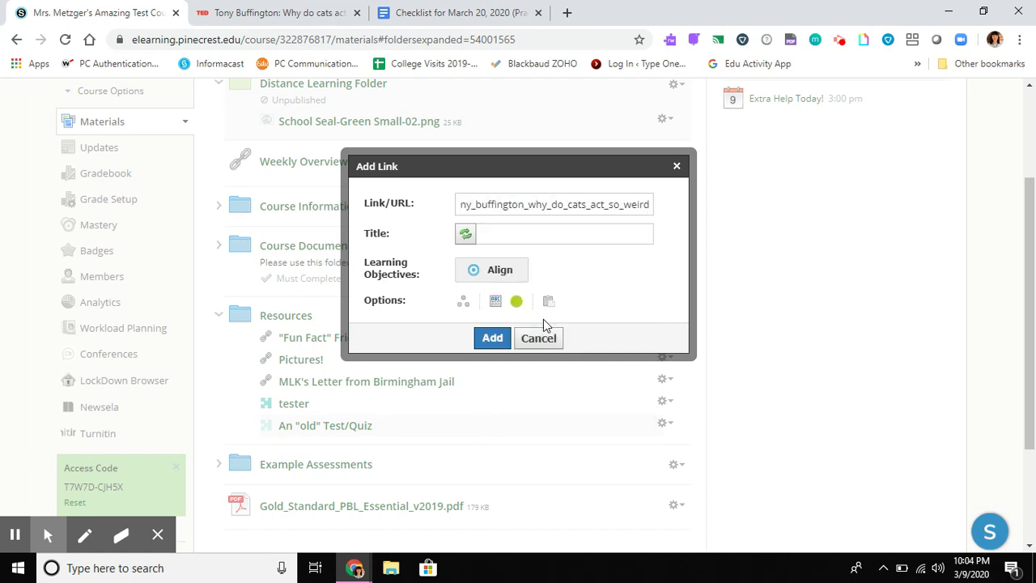
left_click(527, 236)
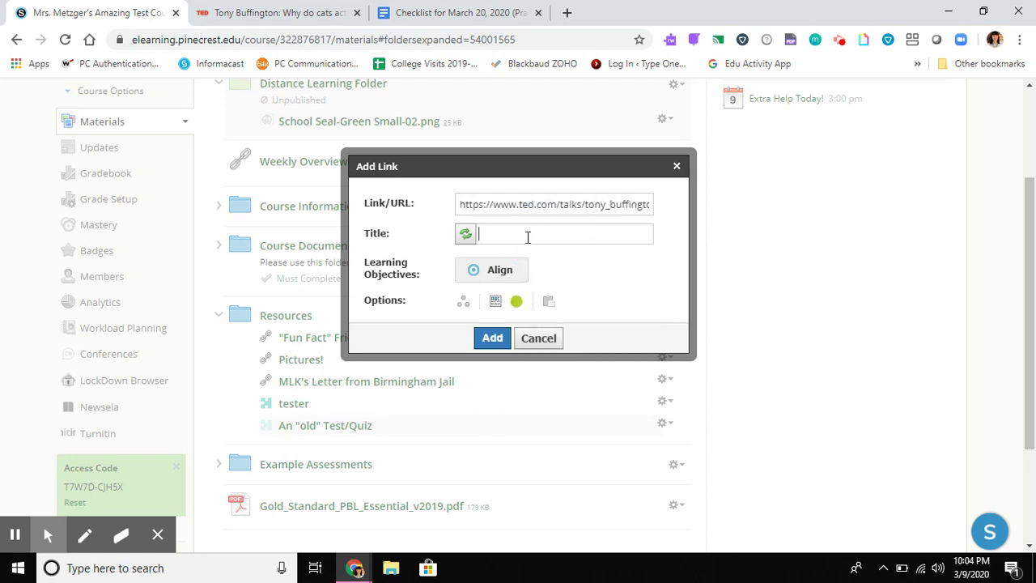
type("Cat Video")
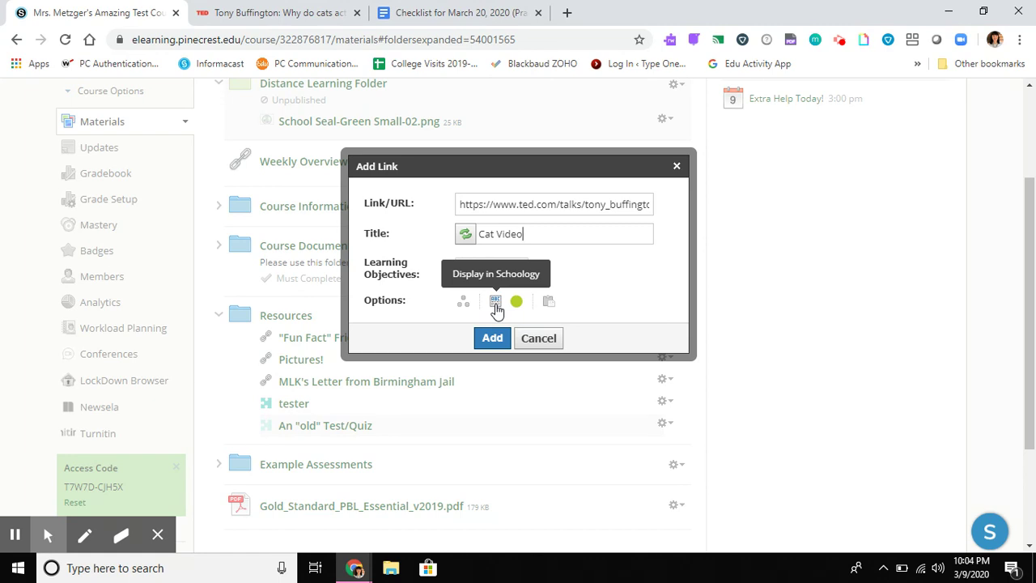
Set the link to display in a new window and add it to the Resources folder.
left_click(496, 306)
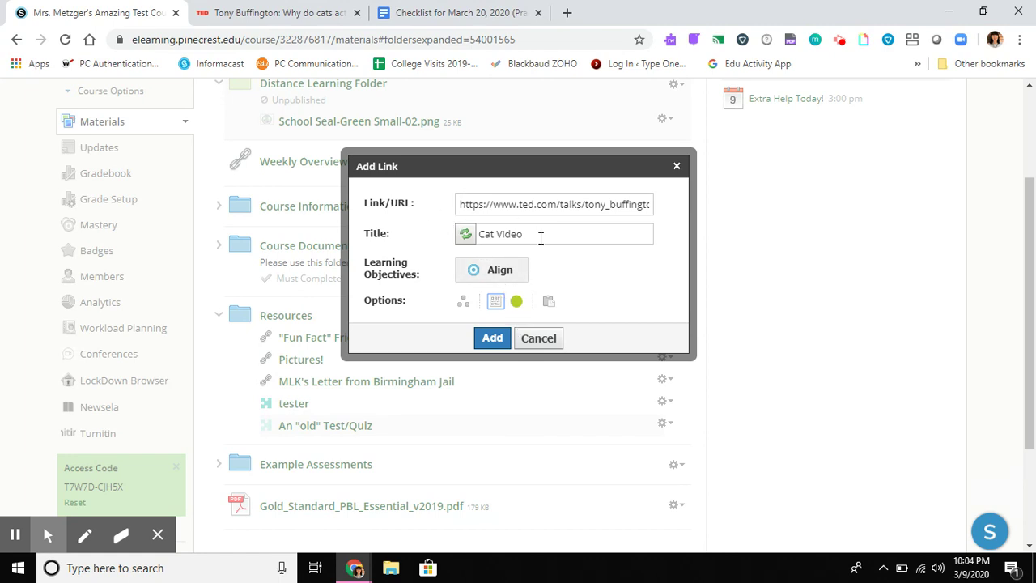
left_click(497, 306)
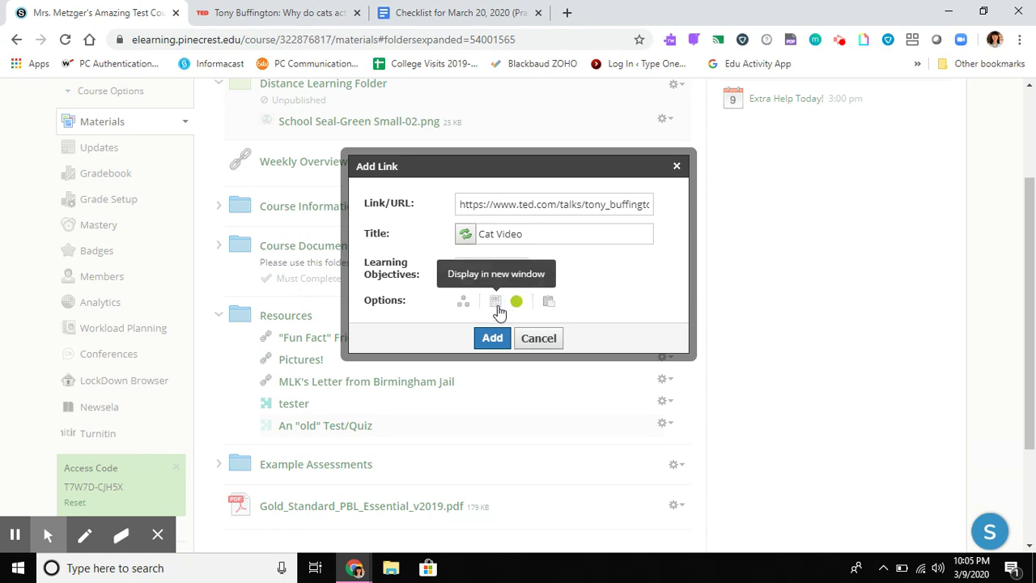
left_click(492, 338)
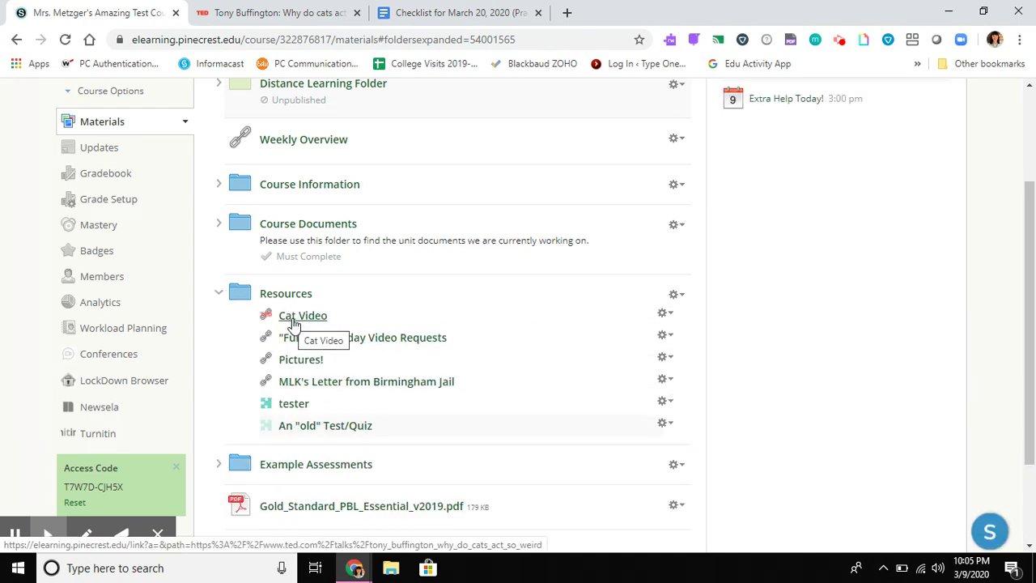
Test the new Cat Video link, close the page it opens and return to the course materials.
left_click(357, 12)
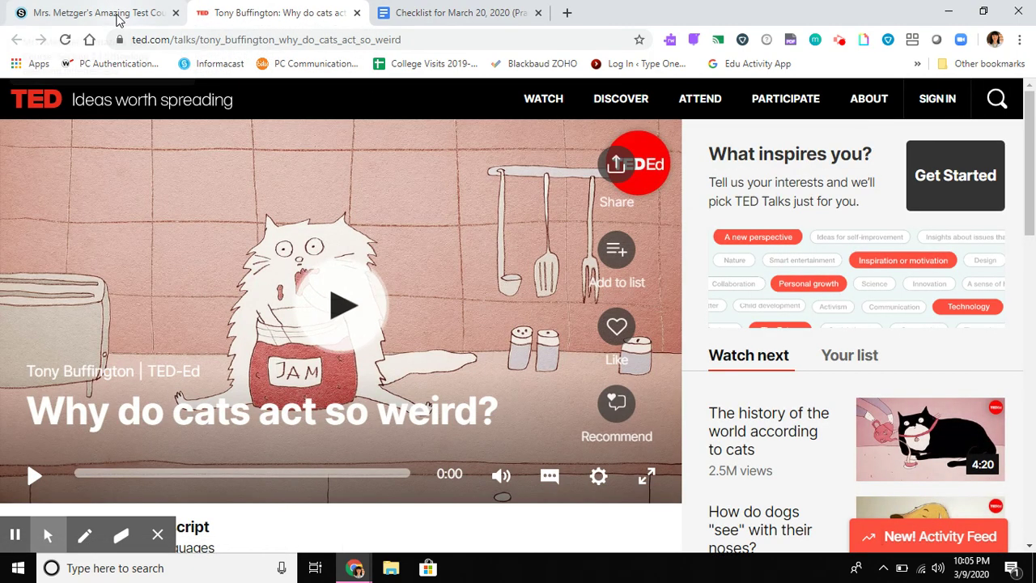
left_click(119, 17)
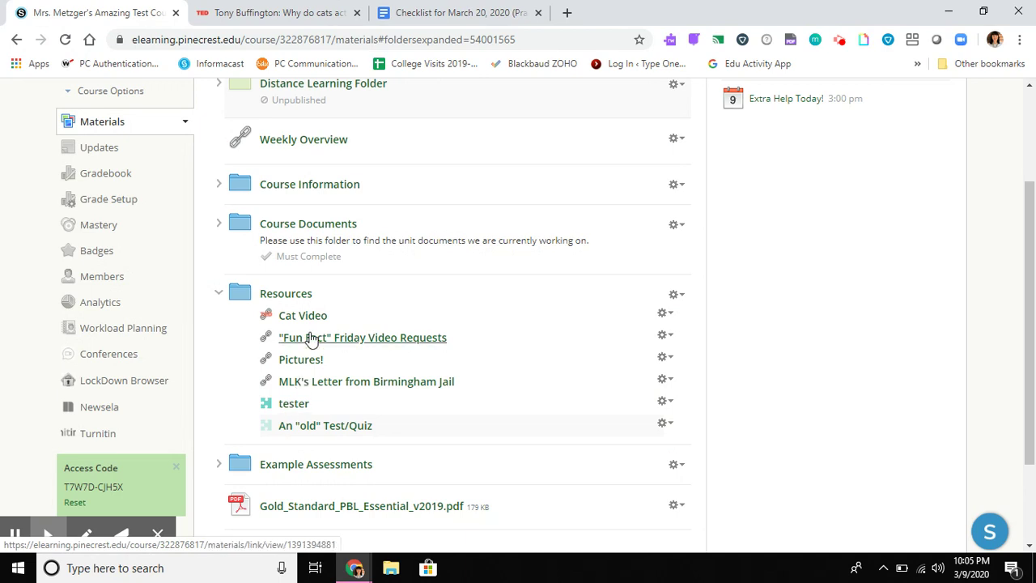